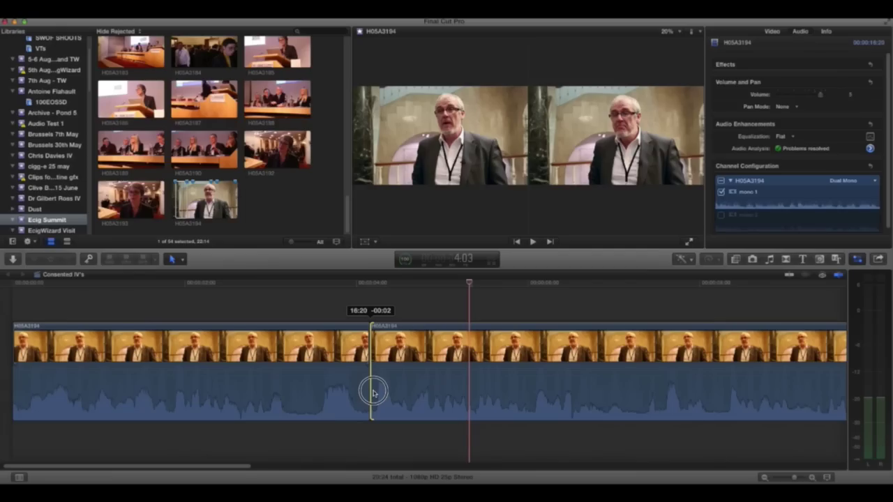
# Adjust the start of the second H05A3194 interview clip by a few frames at the cut and play the result
pyautogui.moveTo(370, 389); pyautogui.dragTo(374, 389)
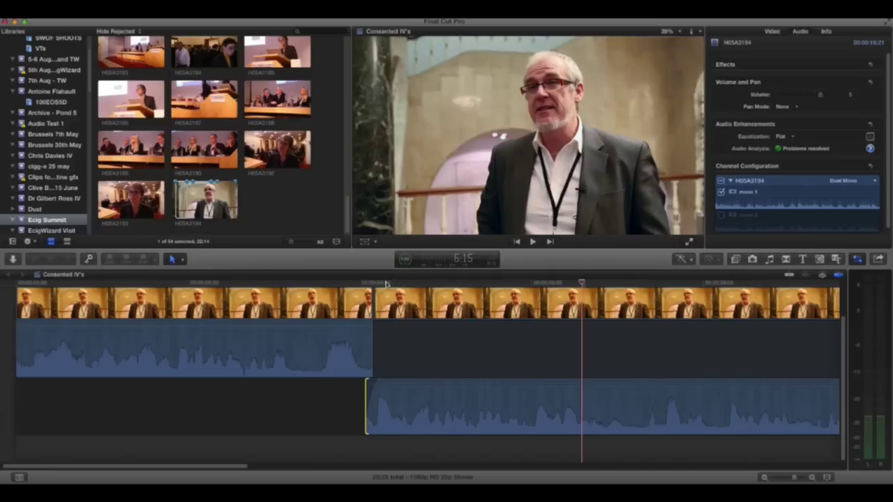
pyautogui.press('space')
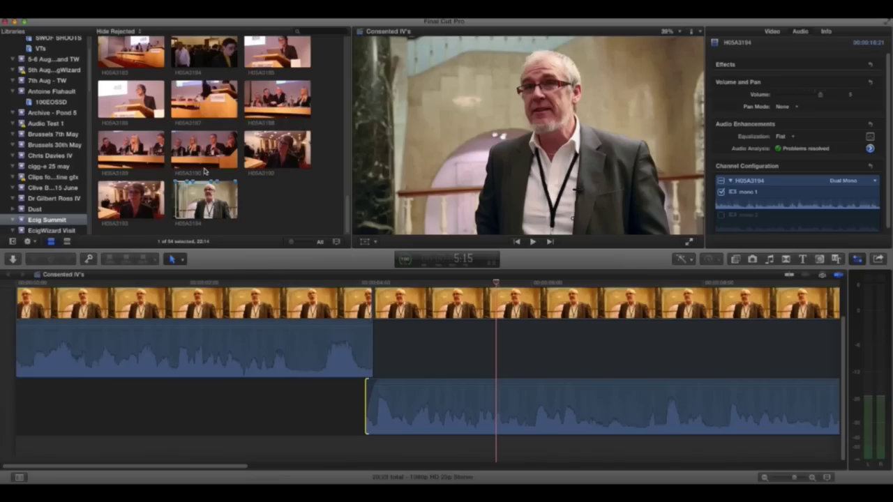
# Find the Royal Society window shot H05A3159 among the clips and connect about four seconds of it above the first interview cut
pyautogui.scroll(15, 204, 171)
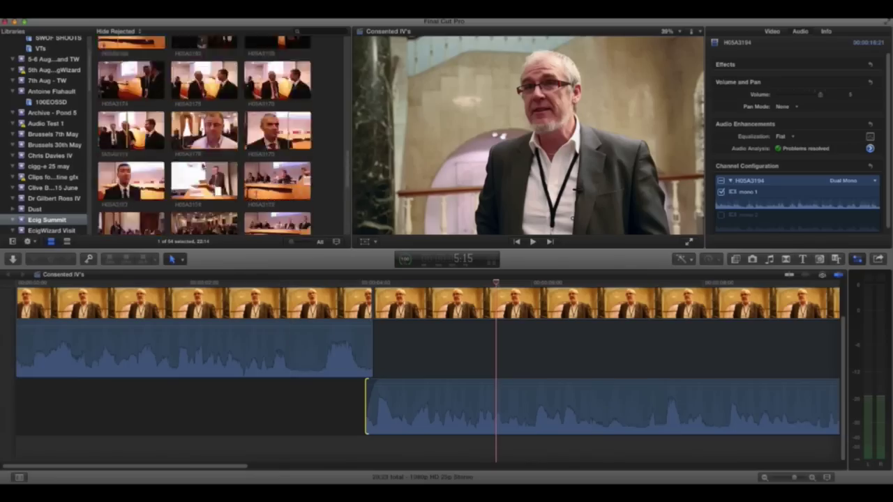
pyautogui.scroll(-3, 201, 166)
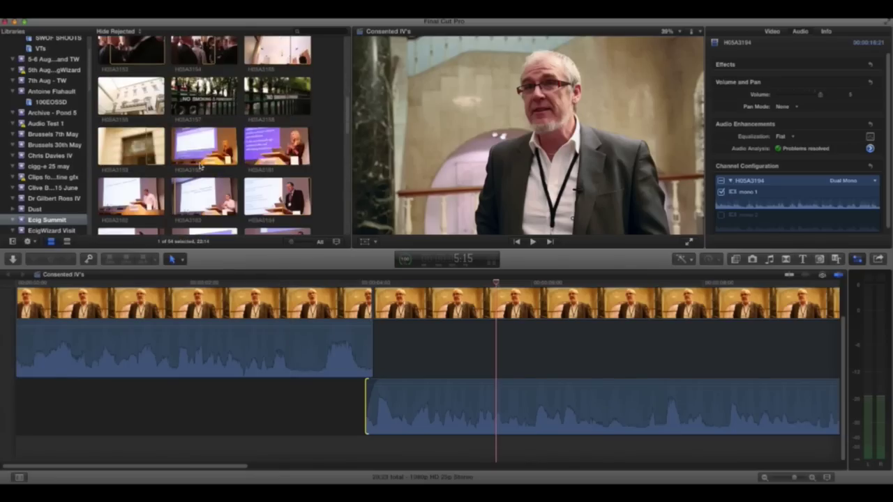
pyautogui.scroll(-3, 201, 166)
pyautogui.scroll(2, 201, 166)
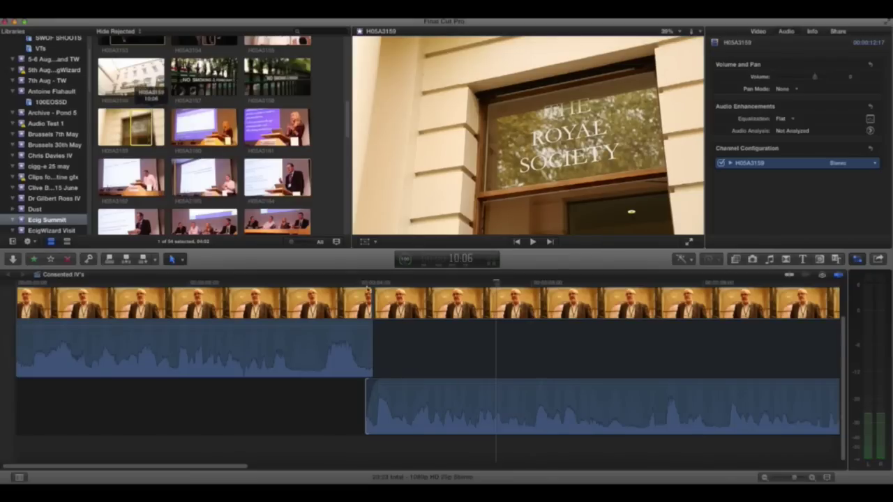
pyautogui.scroll(2, 369, 296)
pyautogui.click(279, 287)
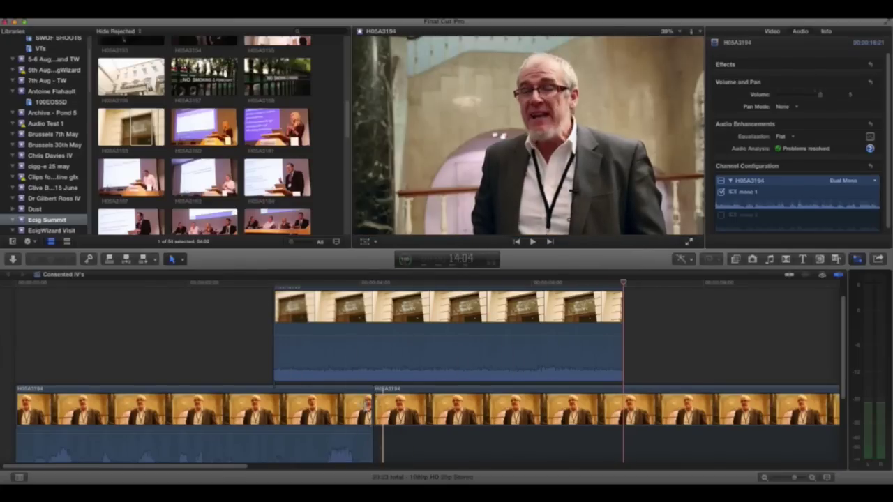
# Lower the H05A3159 clip's audio to almost silent and fade it in and out at both ends
pyautogui.moveTo(412, 327); pyautogui.dragTo(413, 369)
pyautogui.moveTo(279, 325); pyautogui.dragTo(342, 329)
pyautogui.click(276, 325)
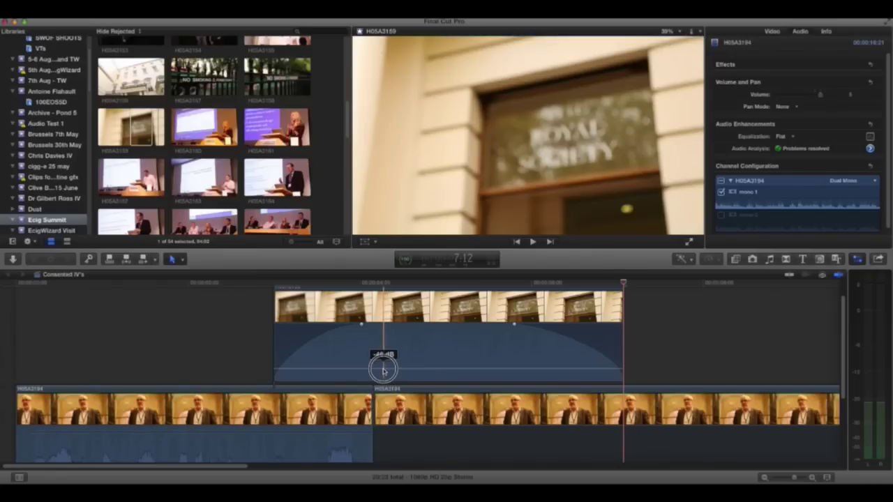
pyautogui.moveTo(383, 370); pyautogui.dragTo(383, 375)
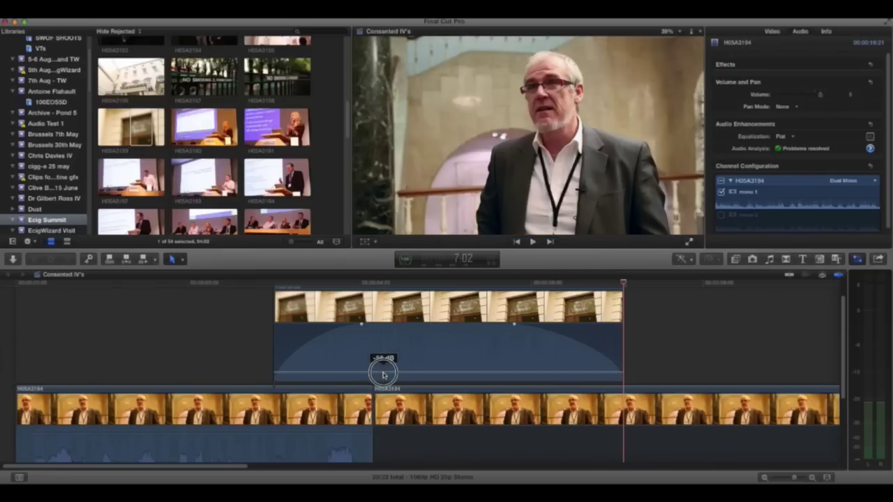
# Play the sequence from about 2 seconds to review the H05A3159 cutaway over the interview cut
pyautogui.click(293, 286)
pyautogui.click(188, 321)
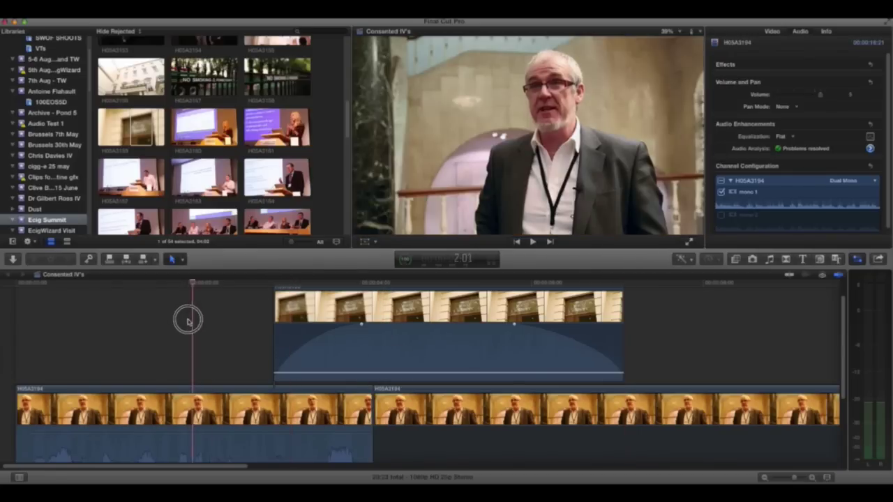
pyautogui.press('space')
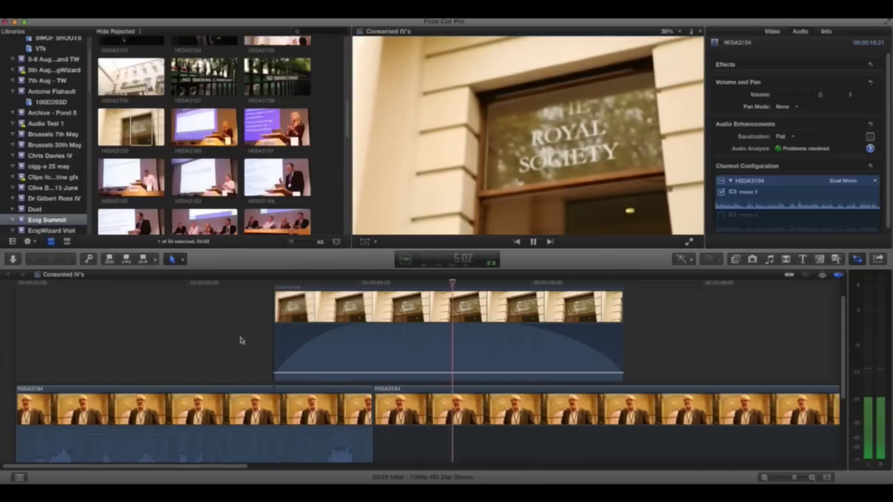
pyautogui.press('space')
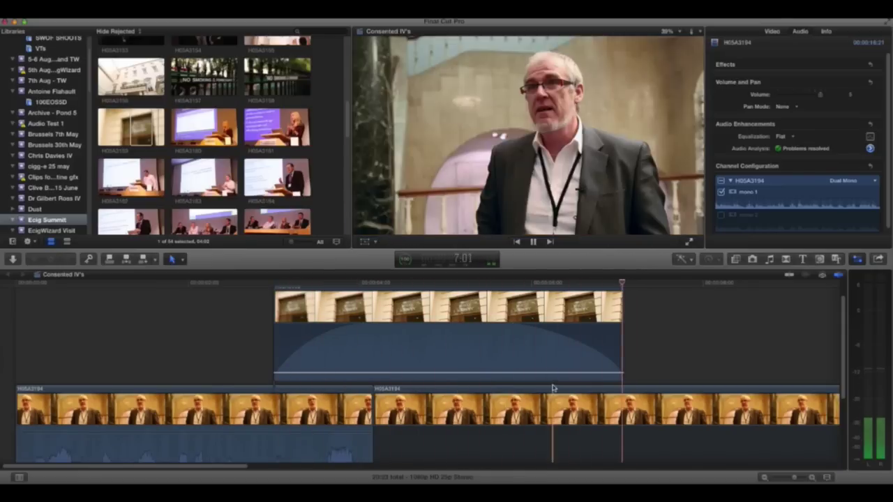
# Try the H05A3159 cutaway earlier so it ends at the first interview cut, and play from the start
pyautogui.click(412, 283)
pyautogui.moveTo(457, 312); pyautogui.dragTo(209, 312)
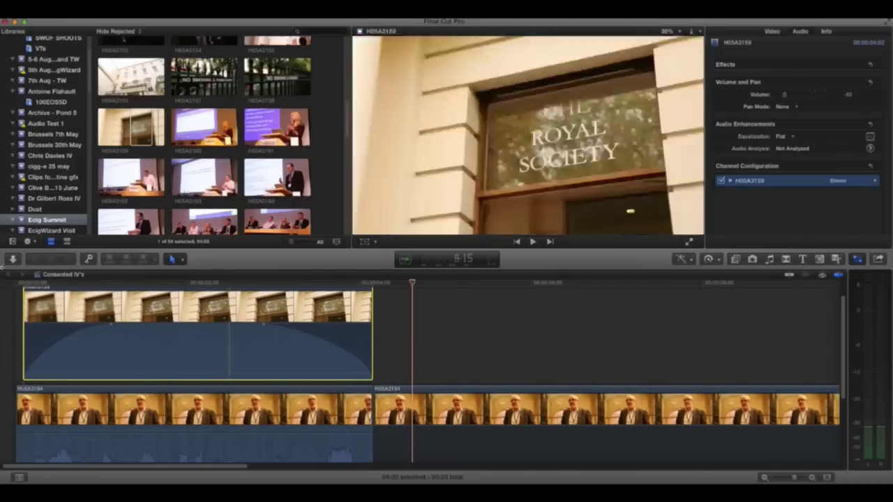
pyautogui.click(5, 285)
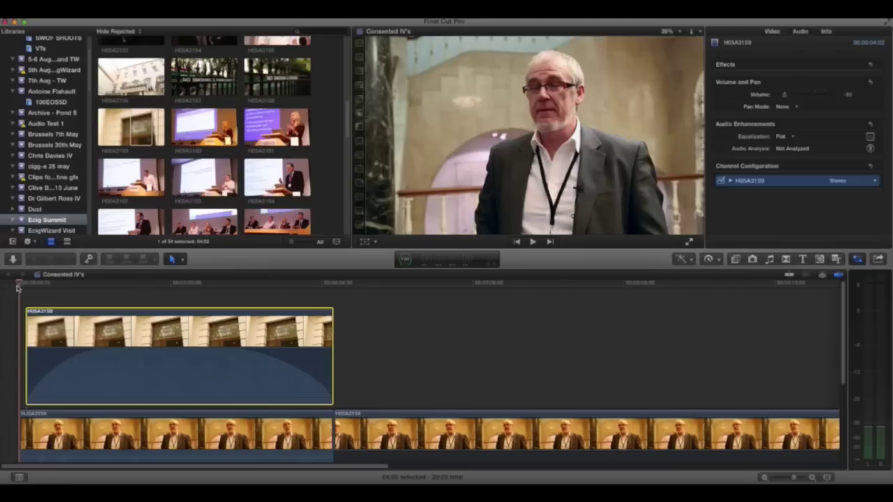
pyautogui.press('space')
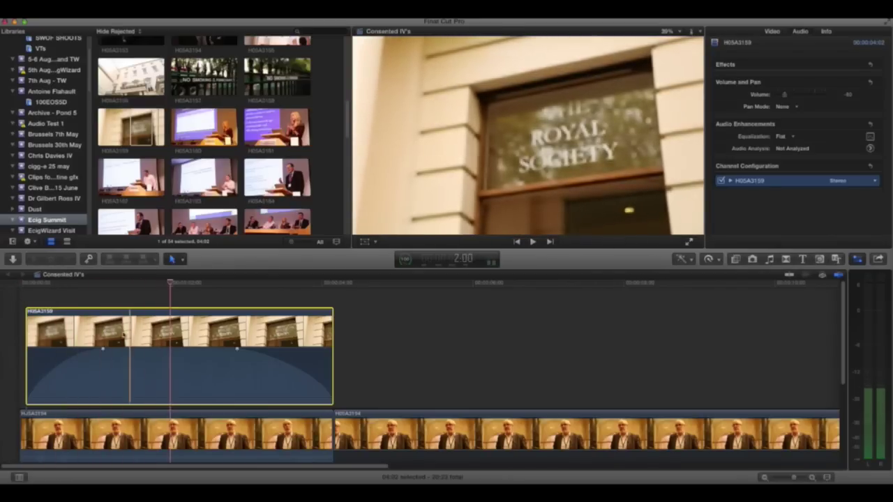
# Move the H05A3159 cutaway about 1.5 seconds later so it spans the first interview cut, and play from the start
pyautogui.moveTo(89, 328); pyautogui.dragTo(204, 323)
pyautogui.press('Home')
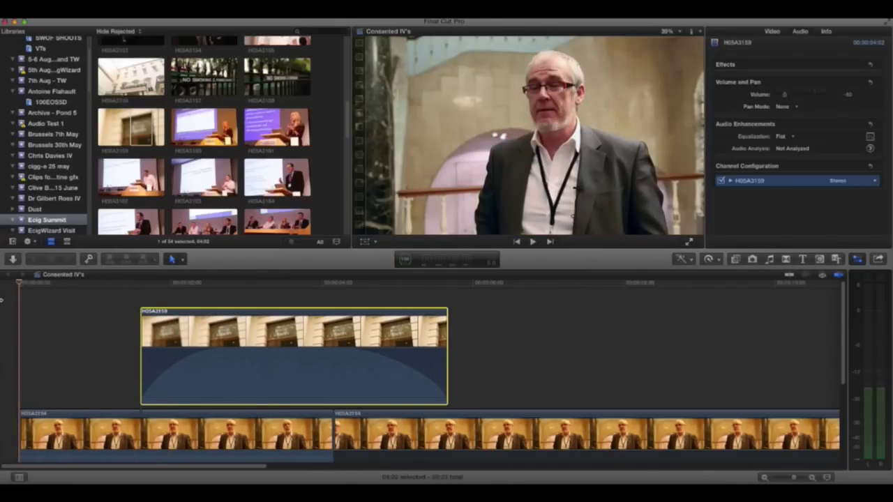
pyautogui.press('space')
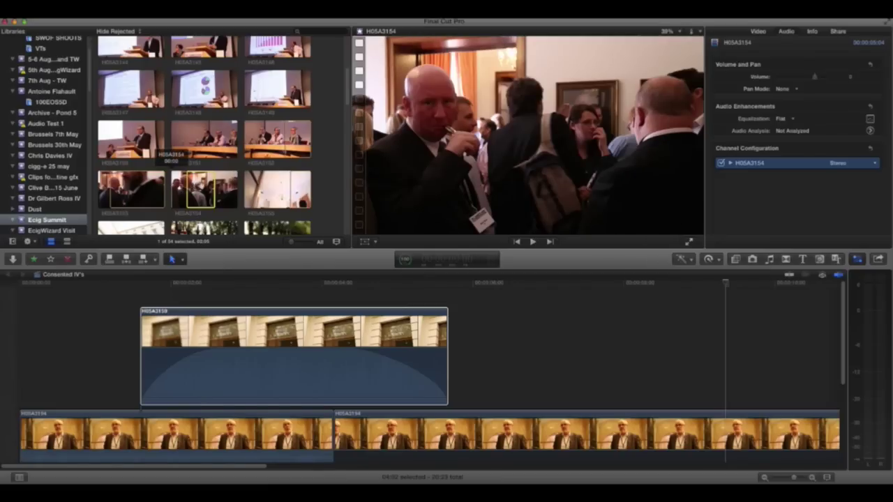
# Connect a short range of the crowd shot H05A3154 to the timeline at the end of the H05A3159 cutaway
pyautogui.click(313, 226)
pyautogui.moveTo(455, 315); pyautogui.dragTo(630, 351)
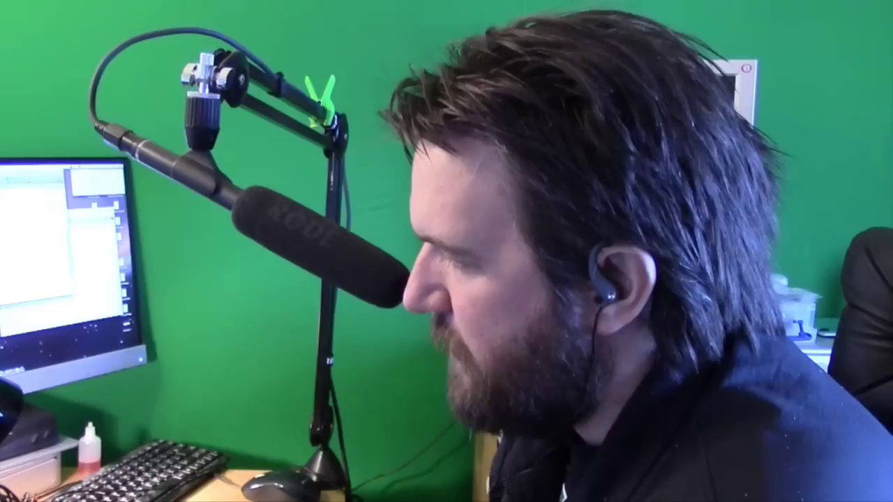
pyautogui.click(449, 355)
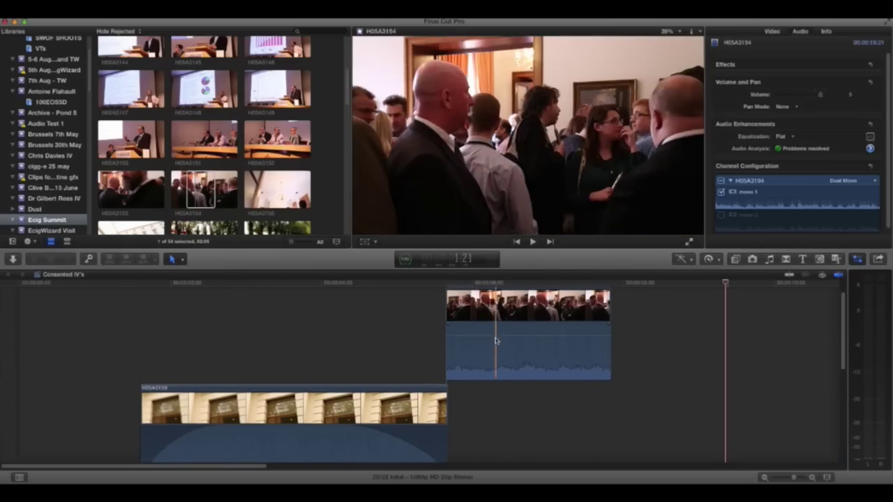
# Lower the H05A3154 crowd clip's audio to almost silent and play the sequence from the start
pyautogui.moveTo(494, 335); pyautogui.dragTo(493, 382)
pyautogui.click(358, 288)
pyautogui.click(7, 378)
pyautogui.press('space')
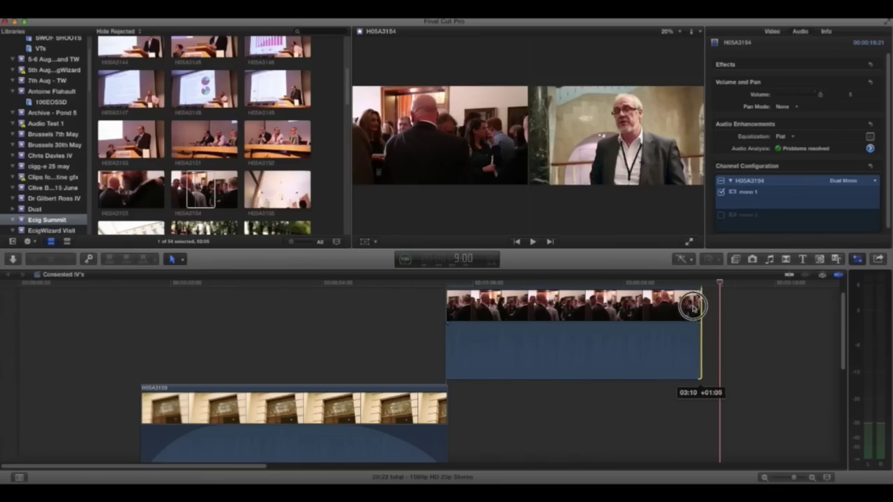
# Try extending the end of the H05A3154 crowd clip to a little over three seconds
pyautogui.moveTo(692, 307); pyautogui.dragTo(685, 305)
pyautogui.click(567, 300)
pyautogui.moveTo(566, 300); pyautogui.dragTo(632, 288)
pyautogui.scroll(-5, 502, 393)
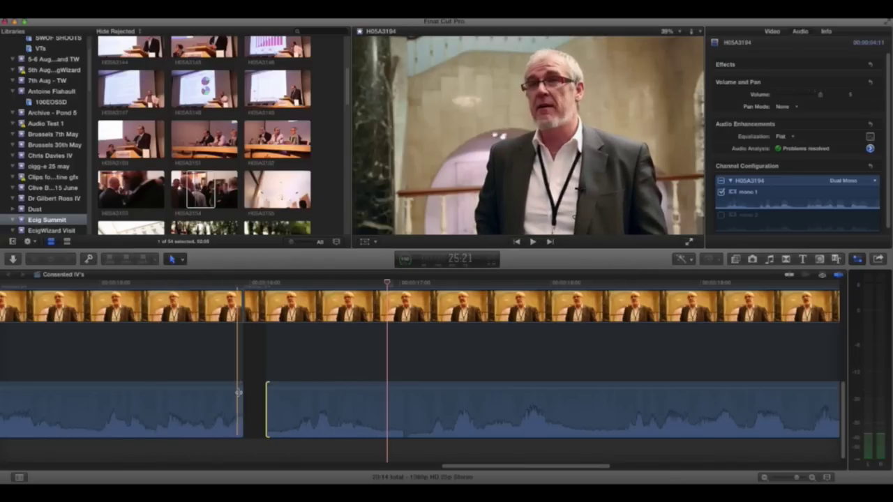
# Extend the outgoing interview clip's audio slightly past the cut near 16 seconds and play across the edit to check it
pyautogui.moveTo(241, 392); pyautogui.dragTo(251, 393)
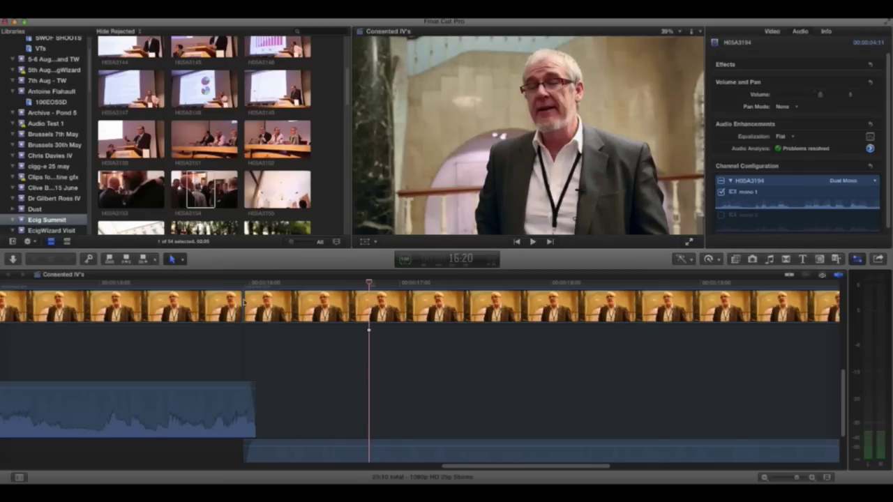
pyautogui.click(126, 283)
pyautogui.press('space')
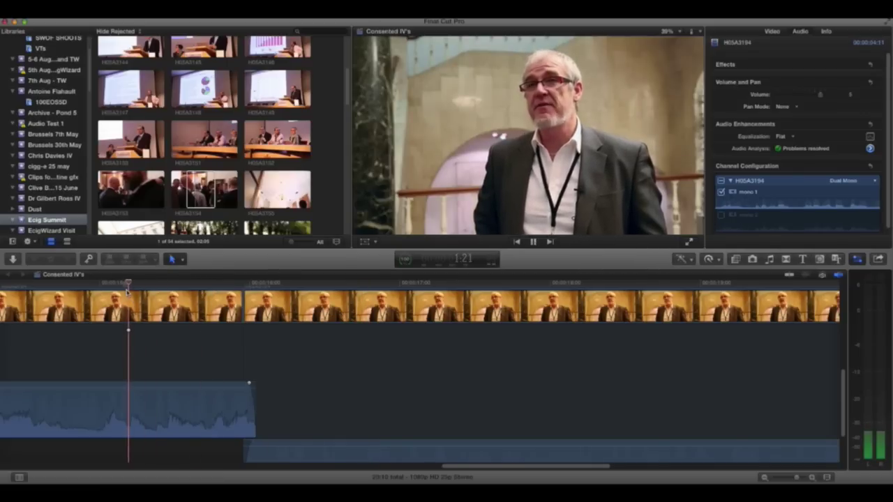
pyautogui.press('space')
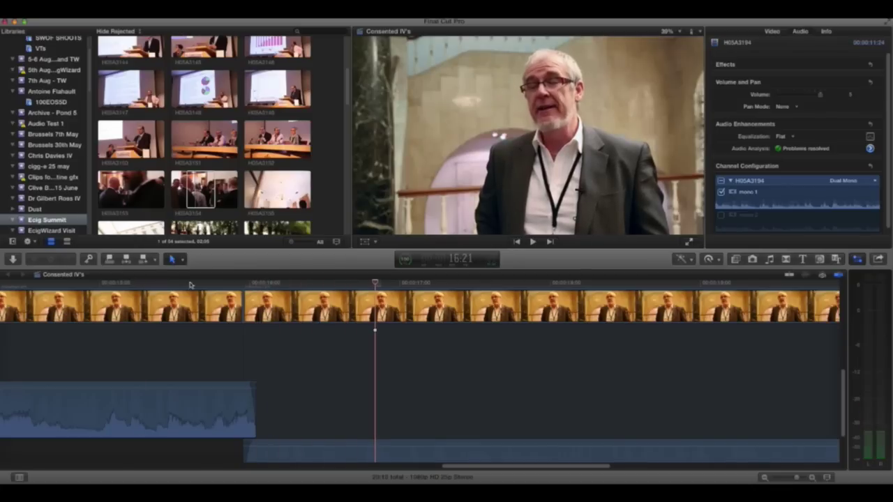
pyautogui.click(143, 283)
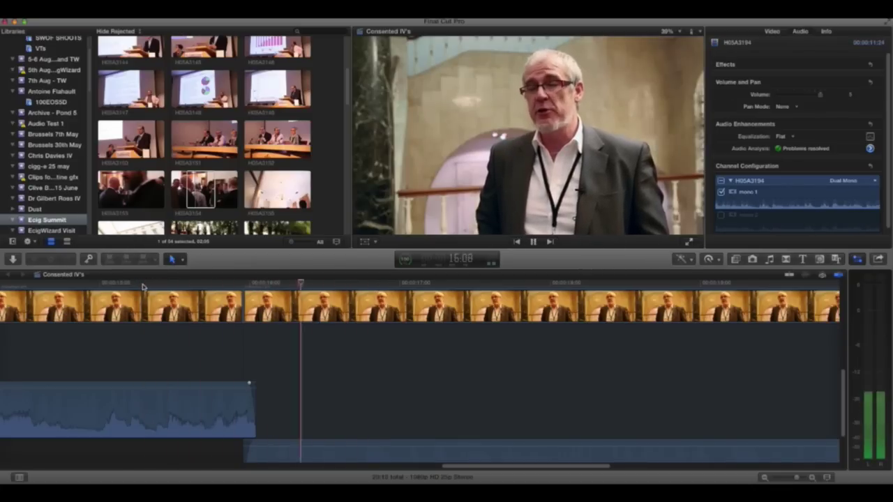
pyautogui.press('space')
# Browse the clips for another cutaway and connect an 11:13 range of the audience shot H05A3141 above the second interview cut
pyautogui.scroll(5, 195, 286)
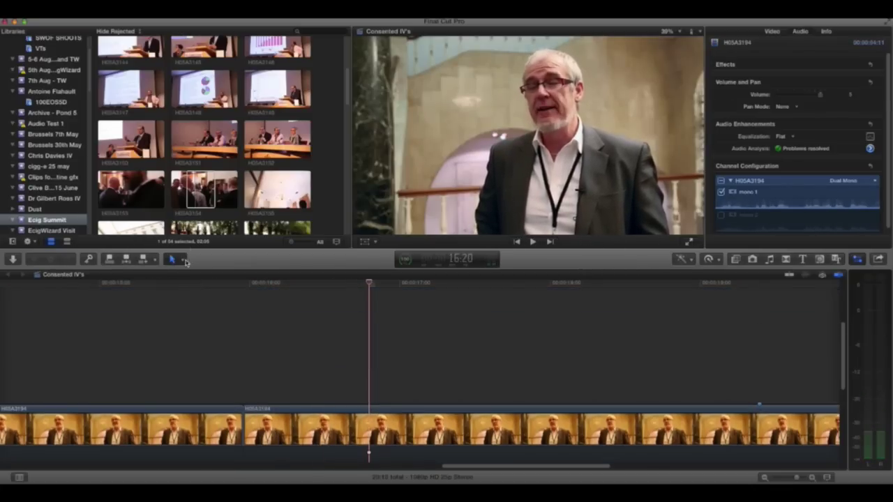
pyautogui.moveTo(198, 282); pyautogui.dragTo(135, 291)
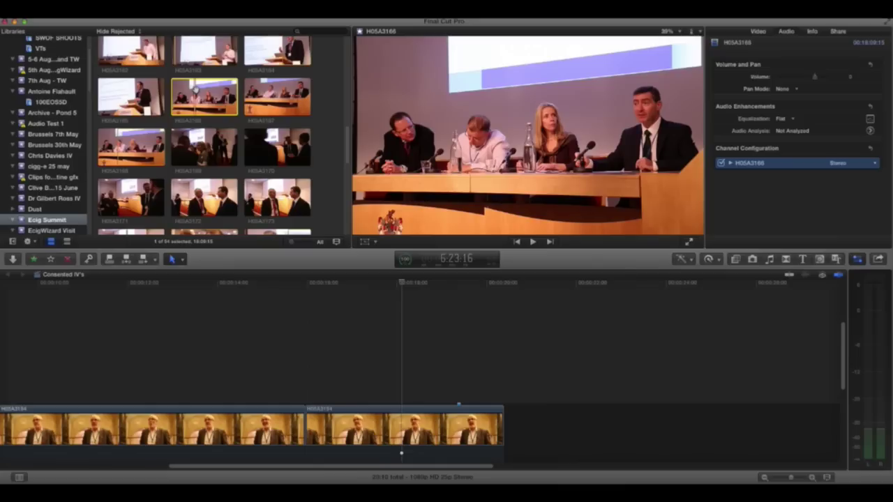
pyautogui.scroll(-4, 196, 201)
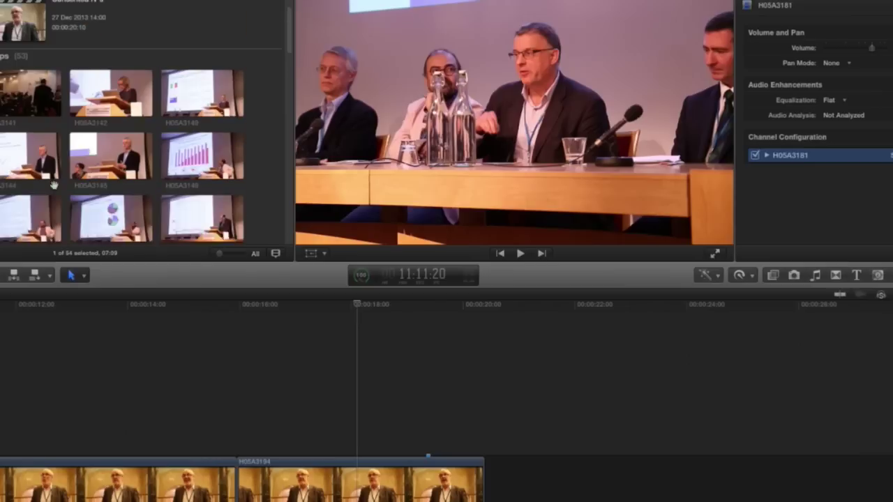
pyautogui.scroll(2, 54, 185)
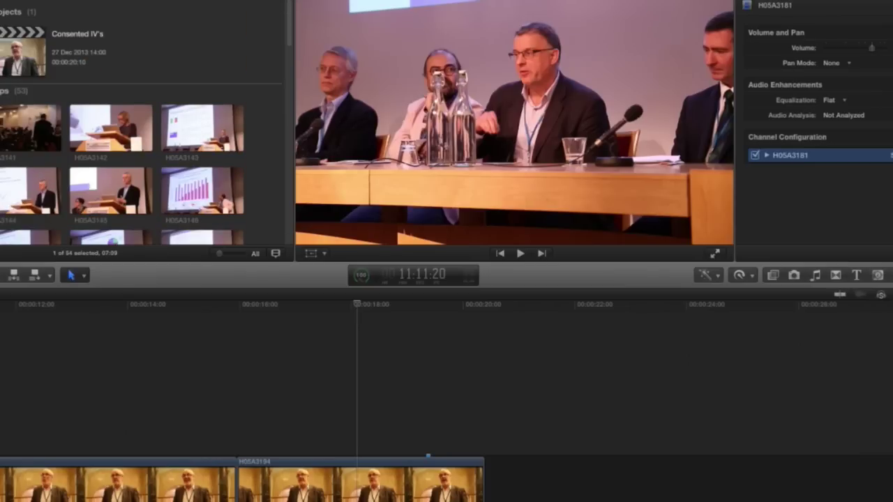
pyautogui.click(7, 122)
pyautogui.press('space')
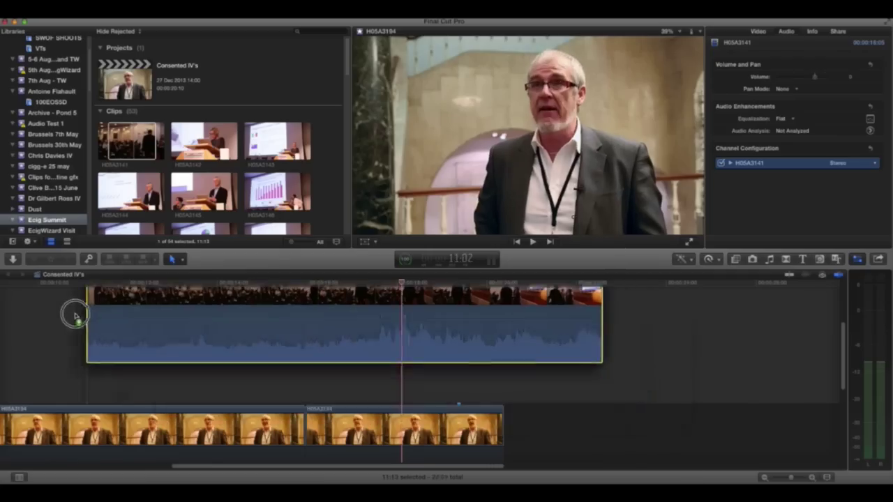
pyautogui.moveTo(75, 316); pyautogui.dragTo(50, 353)
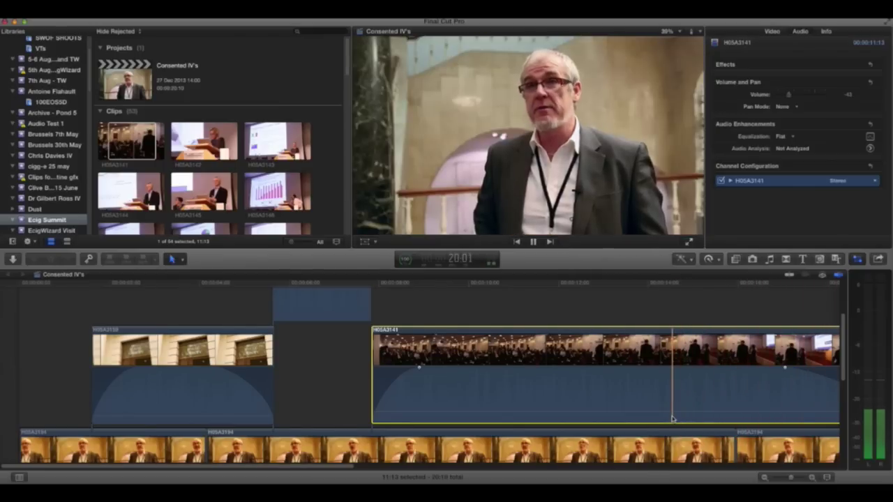
# Review the H05A3141 audience cutaway in the timeline and play it across the second interview cut
pyautogui.hscroll(3, 673, 419)
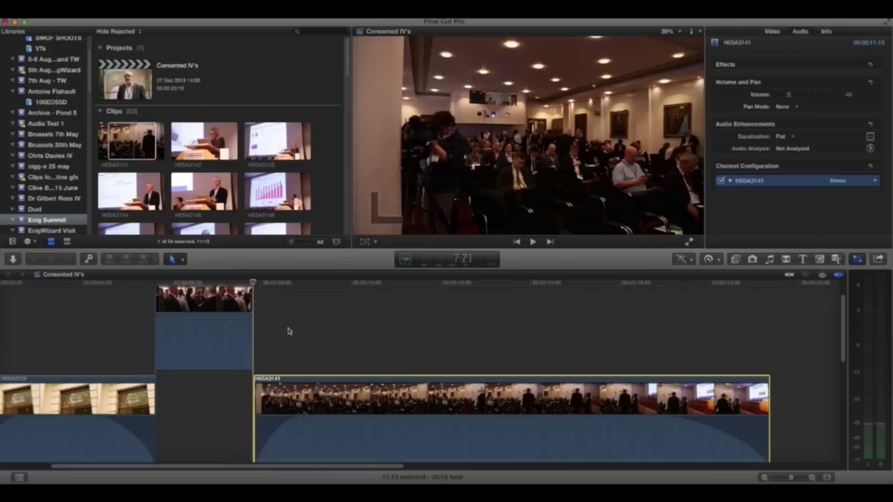
pyautogui.scroll(-2, 313, 359)
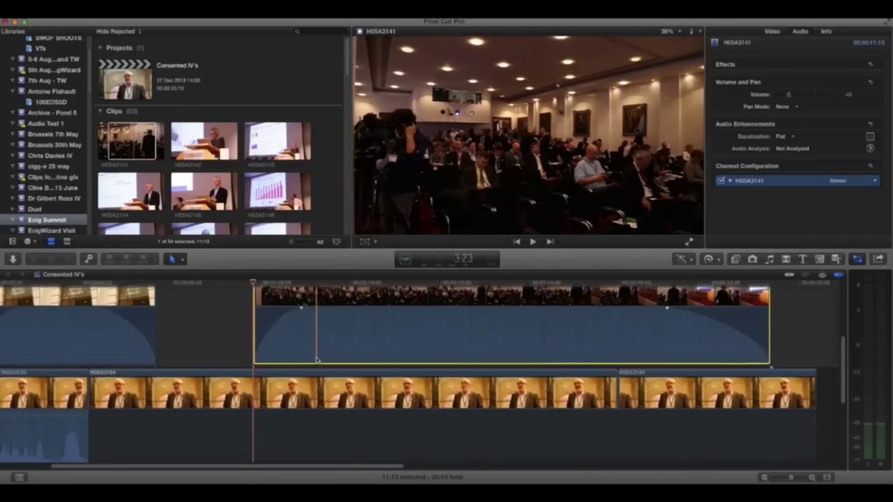
pyautogui.scroll(3, 316, 360)
pyautogui.scroll(-2, 317, 360)
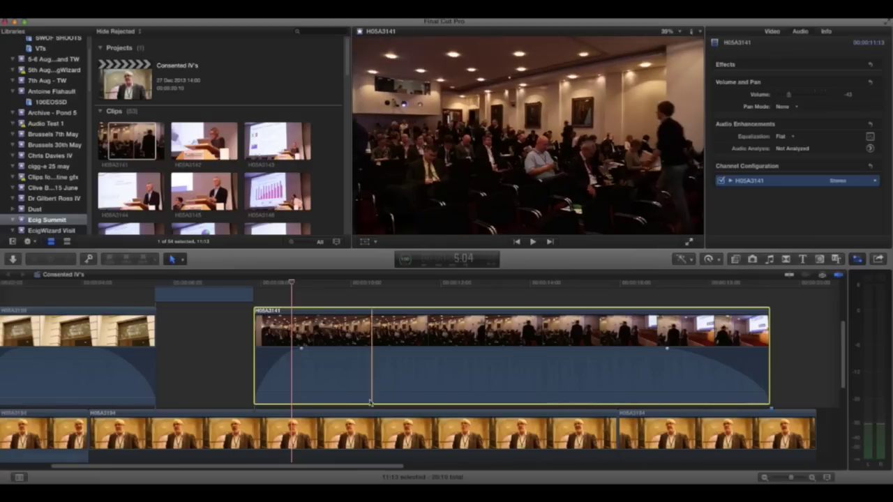
pyautogui.scroll(-2, 370, 398)
pyautogui.scroll(3, 366, 390)
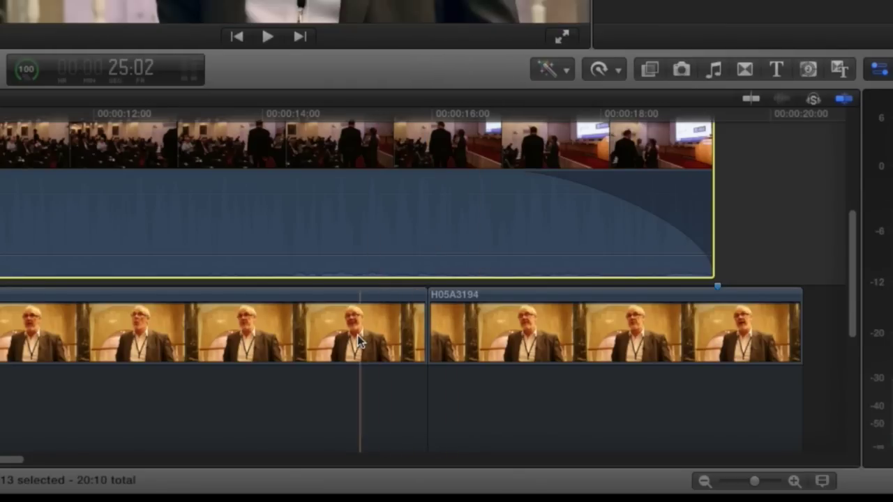
pyautogui.press('space')
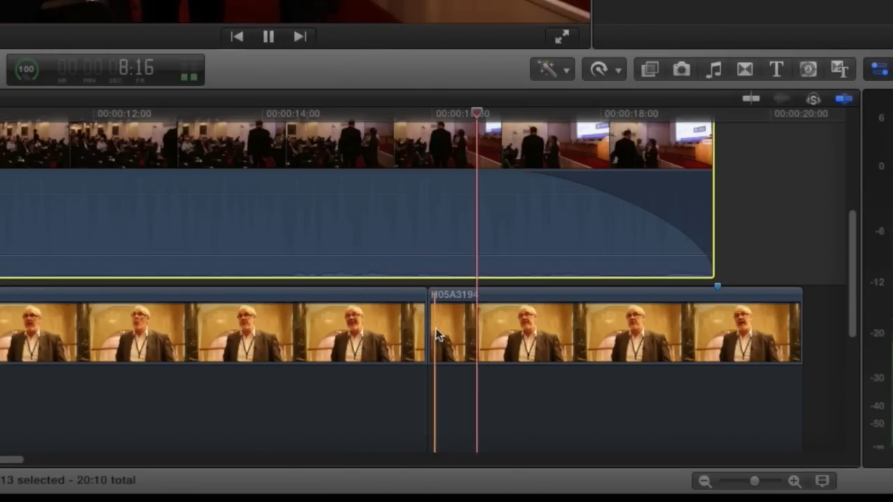
# Replay the audience cutaway across the second interview cut and shuttle backward through the sequence to review it
pyautogui.press('space')
pyautogui.click(394, 315)
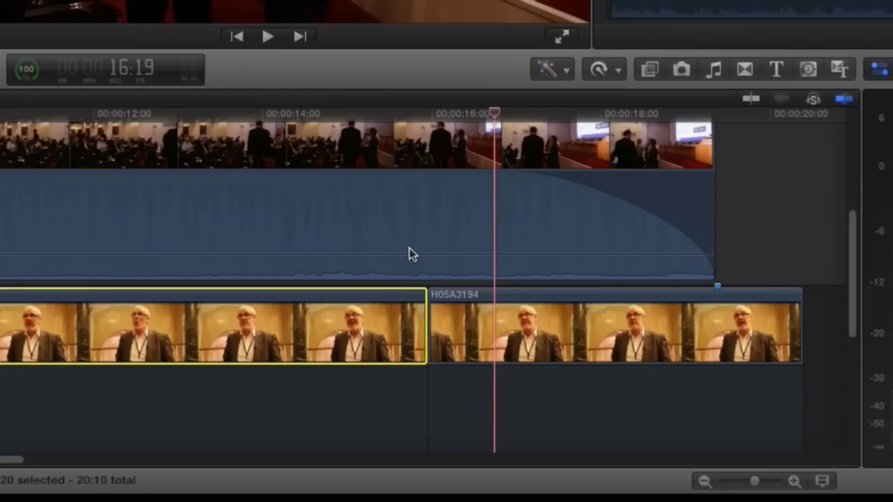
pyautogui.press('space')
pyautogui.press('j')
pyautogui.press('j')
pyautogui.press('j')
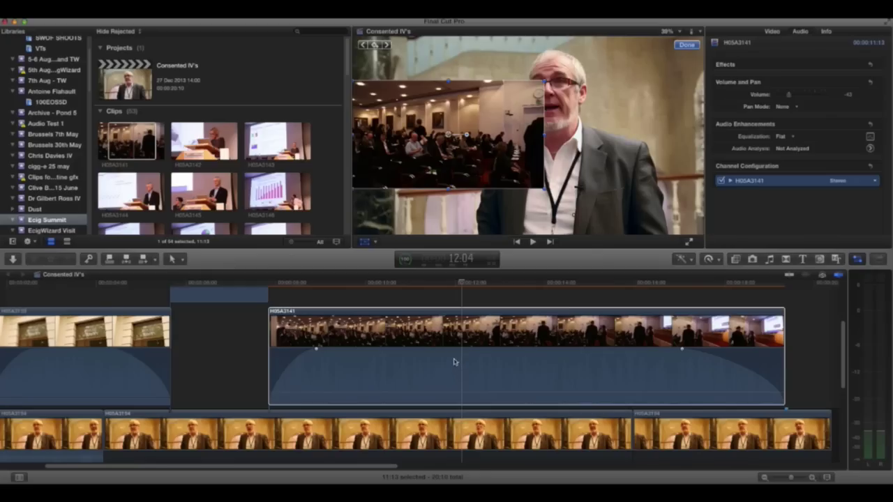
# Select the reduced H05A3141 audience shot and play it over the interview to check the picture-in-picture
pyautogui.click(453, 361)
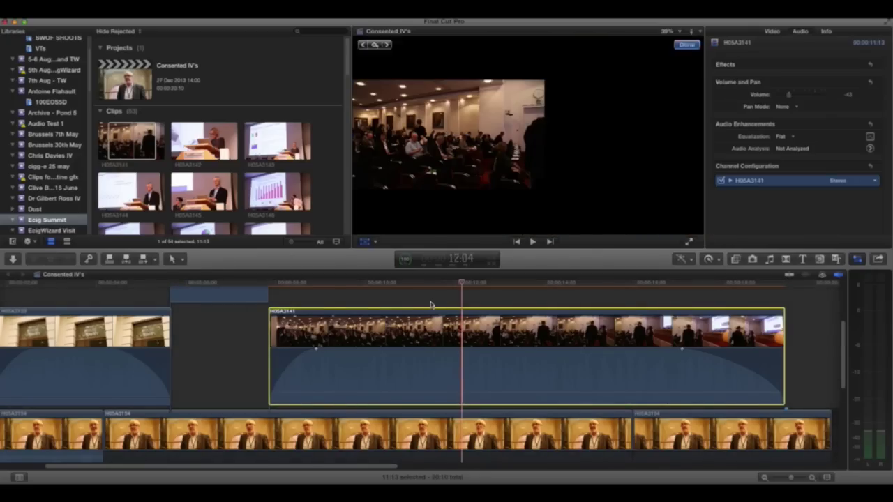
pyautogui.click(436, 288)
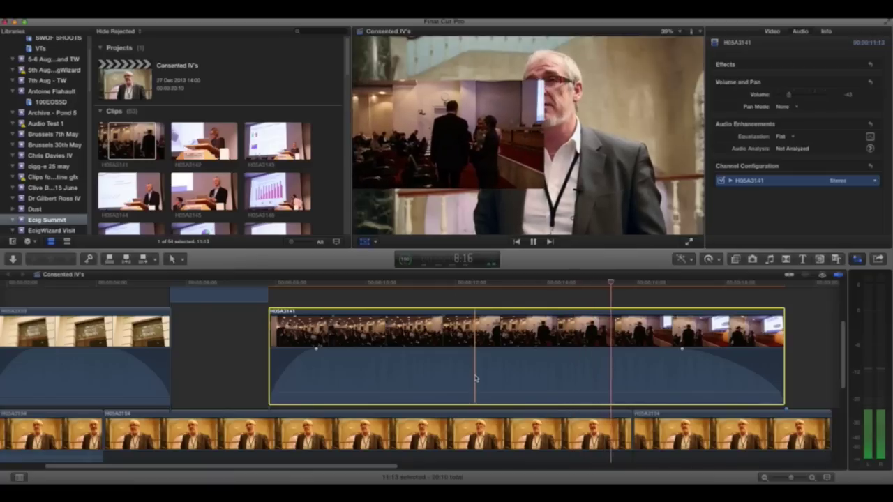
pyautogui.click(402, 282)
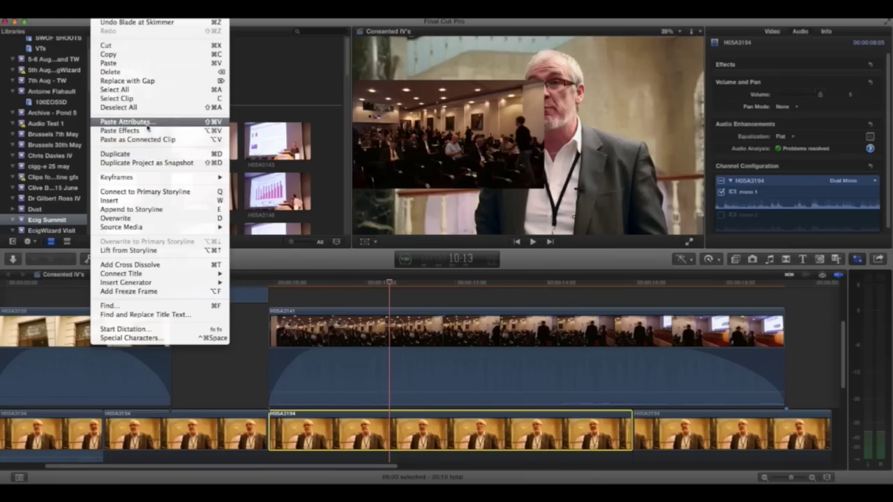
# Paste the audience shot's attributes onto the interview section beneath it and transform that picture to about 75% scale beside the audience shot
pyautogui.click(147, 122)
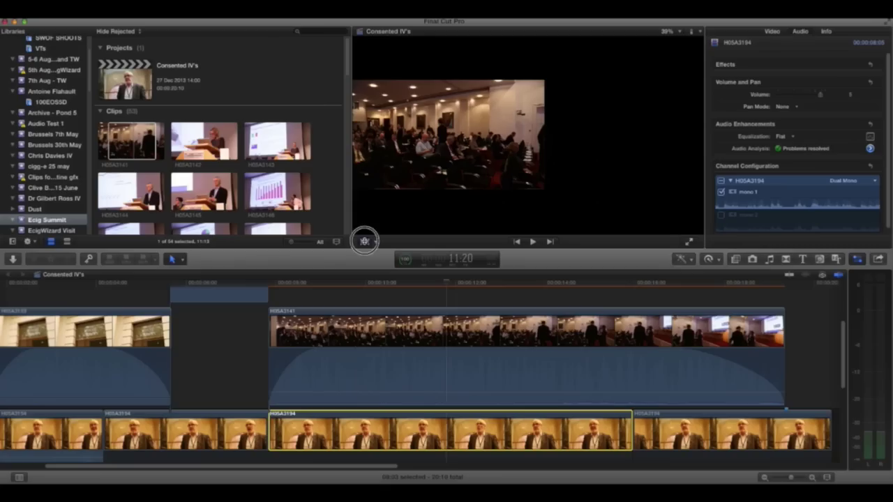
pyautogui.click(364, 240)
pyautogui.moveTo(461, 166); pyautogui.dragTo(592, 166)
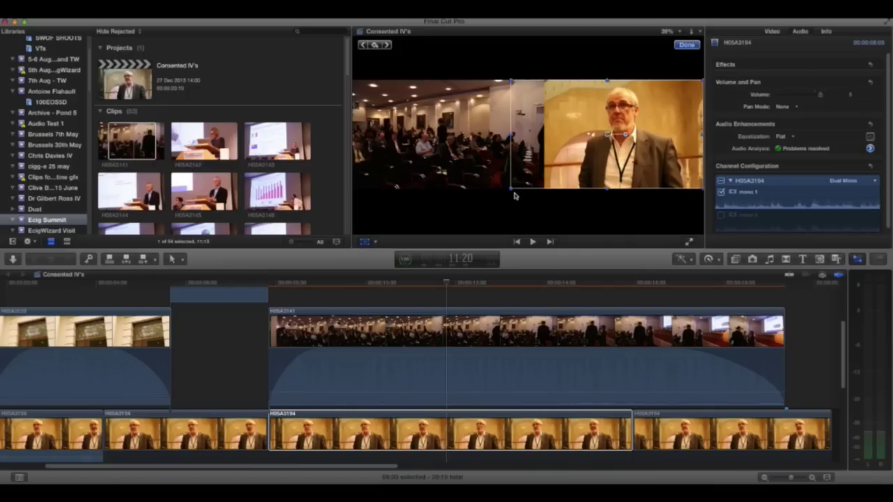
pyautogui.moveTo(471, 229); pyautogui.dragTo(473, 221)
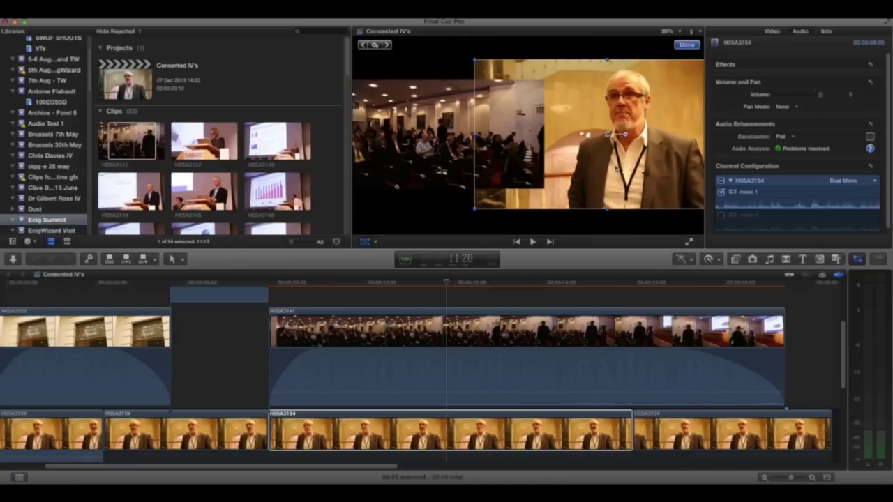
pyautogui.moveTo(616, 169)
pyautogui.mouseDown()
pyautogui.moveTo(593, 166)
pyautogui.moveTo(600, 164)
pyautogui.mouseUp()
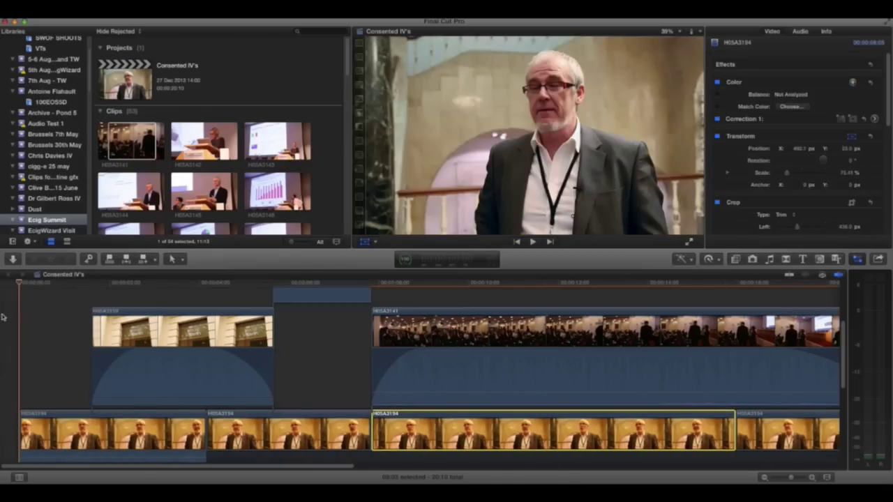
# Play the project from the start and skim through the split-screen section and the final interview clip
pyautogui.press('space')
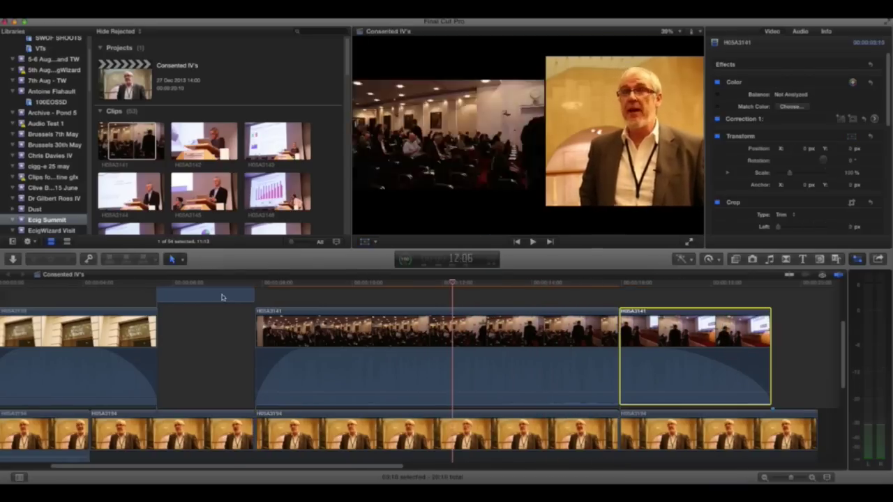
pyautogui.moveTo(221, 286); pyautogui.dragTo(809, 341)
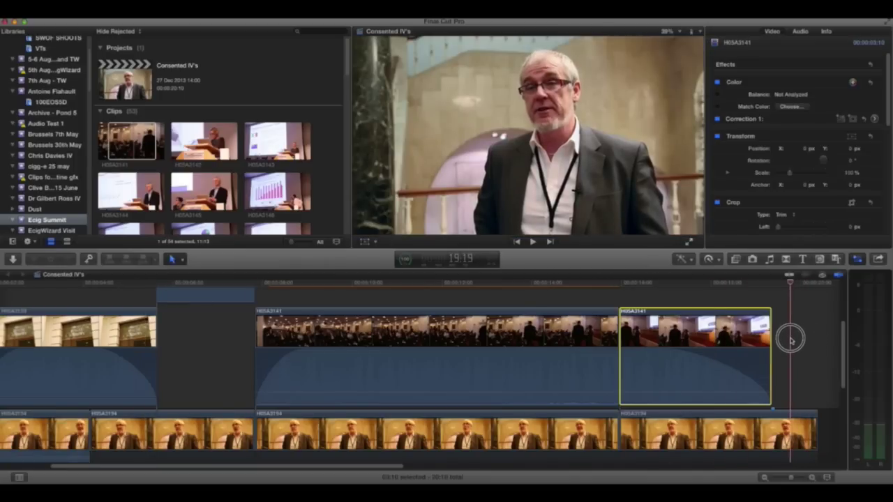
pyautogui.moveTo(791, 339); pyautogui.dragTo(482, 393)
# Tint the split-screen interview section by shifting the Global colour of Correction 1 strongly toward magenta
pyautogui.click(492, 402)
pyautogui.press('super+6')
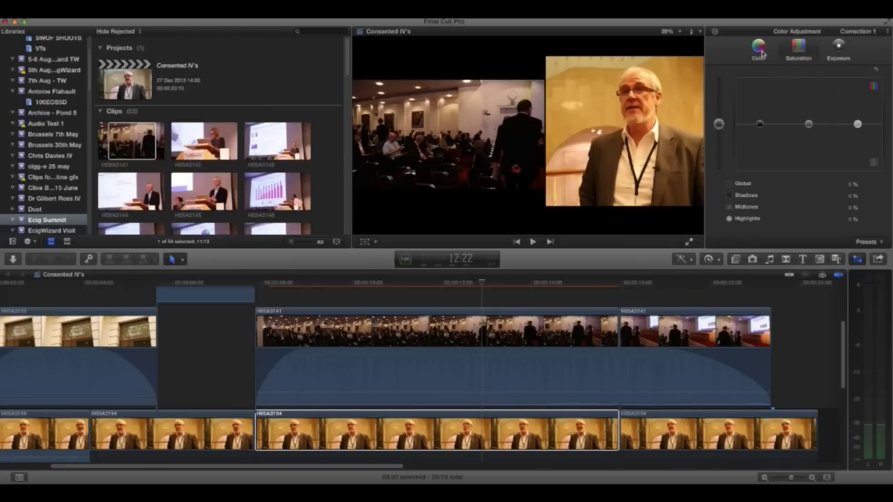
pyautogui.click(761, 49)
pyautogui.moveTo(765, 123); pyautogui.dragTo(854, 114)
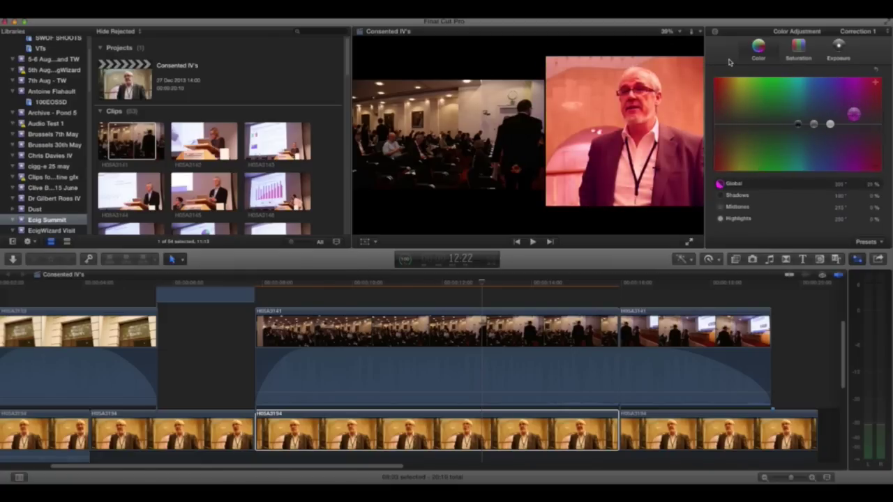